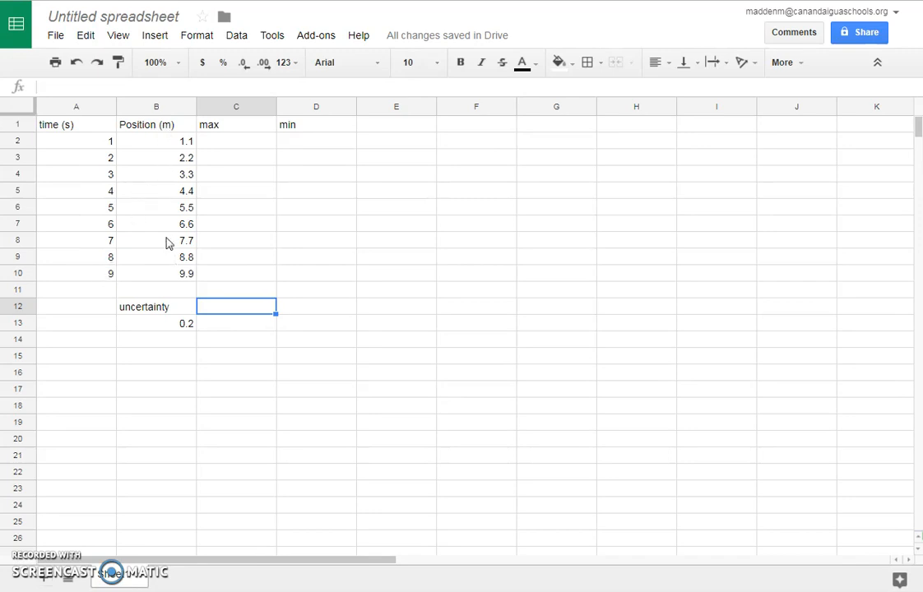
Insert a chart of the time and position data in A2:B10 and set its type to scatter.
{"action": "left_click_drag", "start_coordinate": [94, 144], "coordinate": [179, 279]}
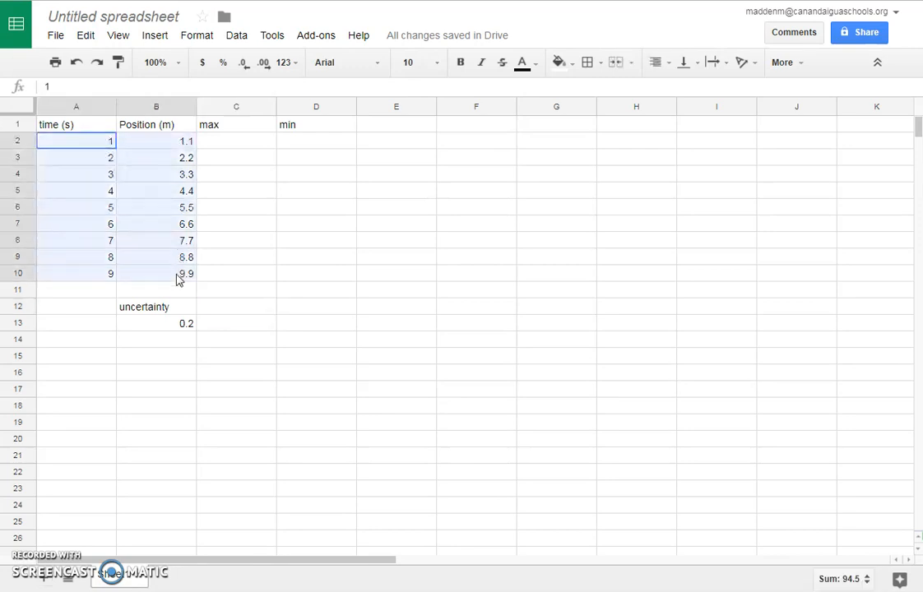
{"action": "left_click", "coordinate": [152, 36]}
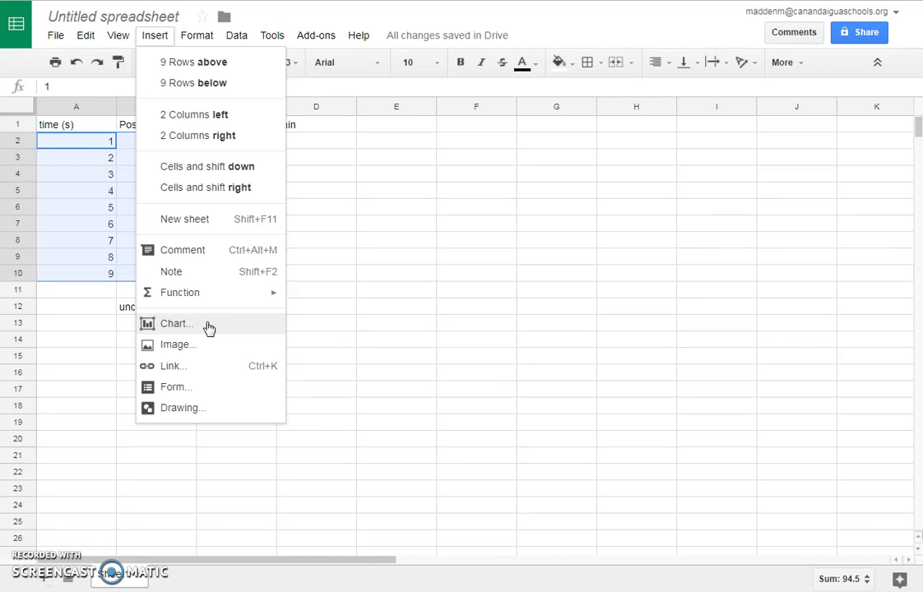
{"action": "left_click_drag", "start_coordinate": [93, 147], "coordinate": [151, 282]}
{"action": "left_click", "coordinate": [153, 36]}
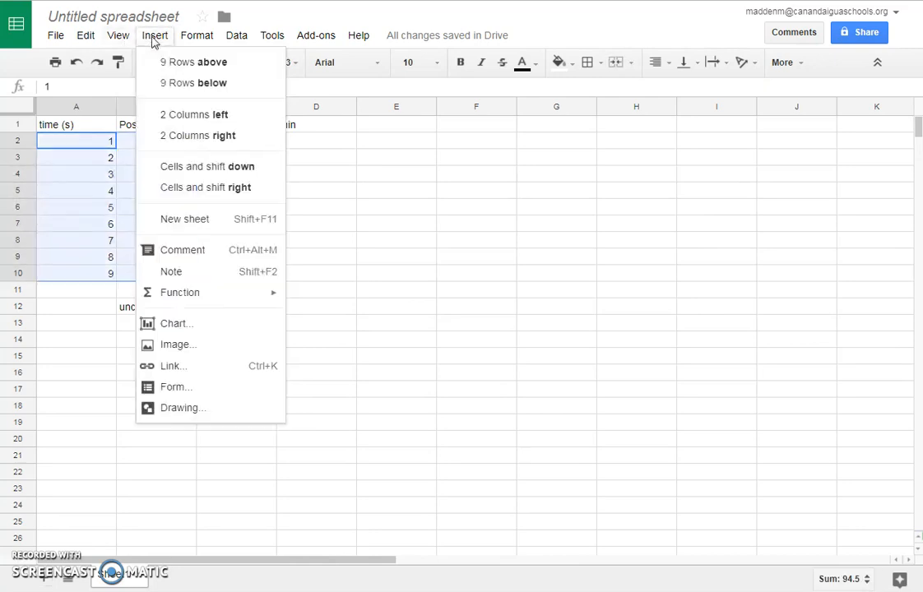
{"action": "left_click", "coordinate": [253, 323]}
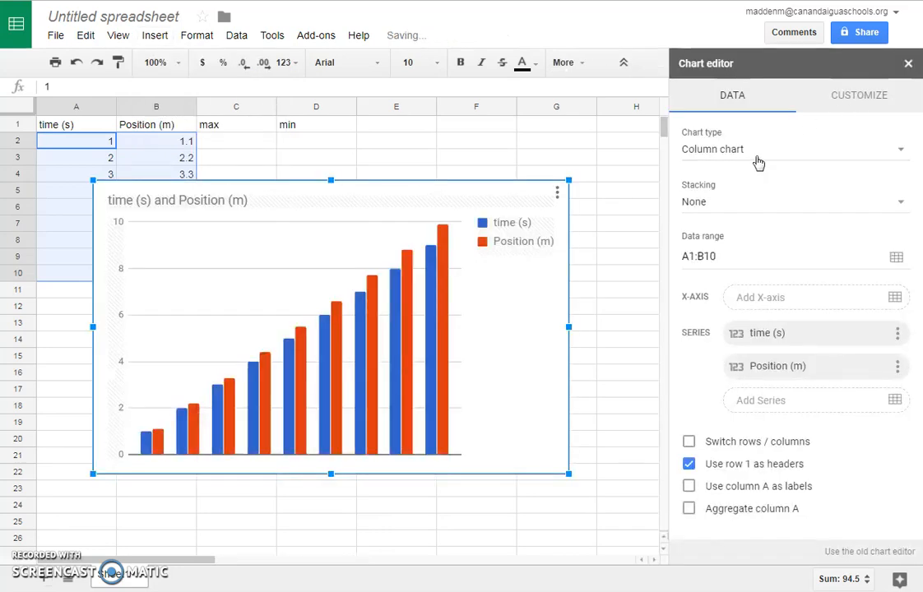
{"action": "left_click", "coordinate": [760, 150]}
{"action": "scroll", "coordinate": [763, 325], "scroll_direction": "down", "scroll_amount": 5}
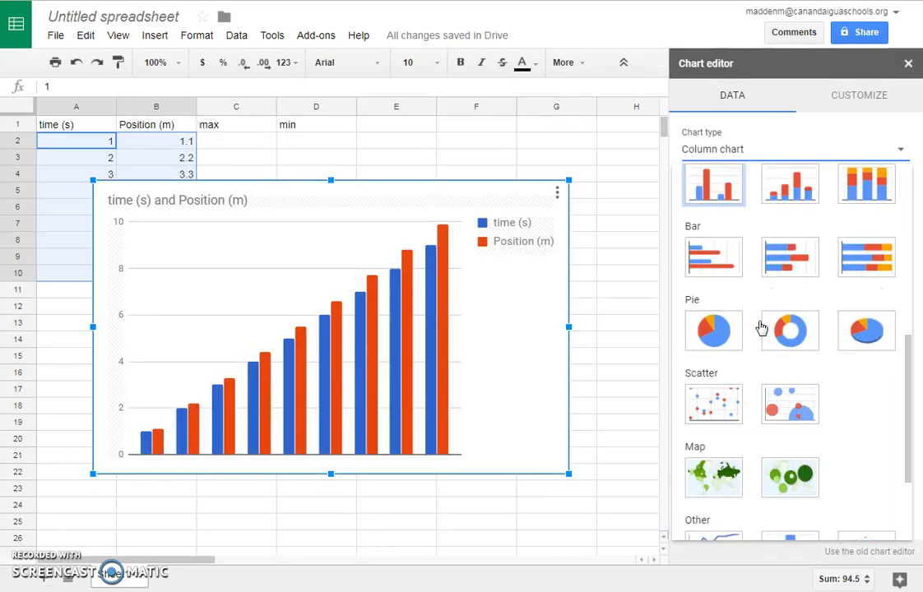
{"action": "left_click", "coordinate": [739, 348]}
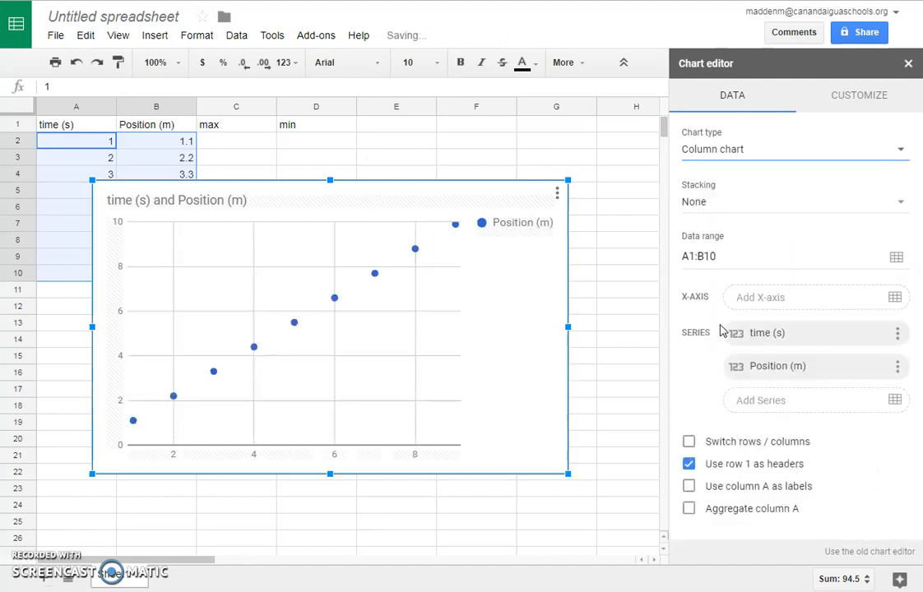
Add a linear trendline to the Position (m) series and label it with its equation.
{"action": "left_click", "coordinate": [839, 99]}
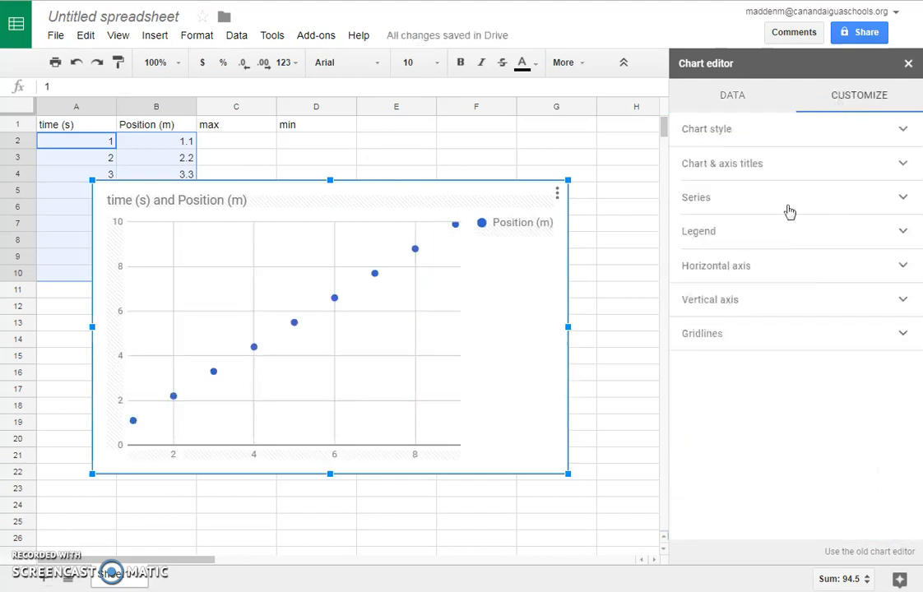
{"action": "left_click", "coordinate": [743, 203]}
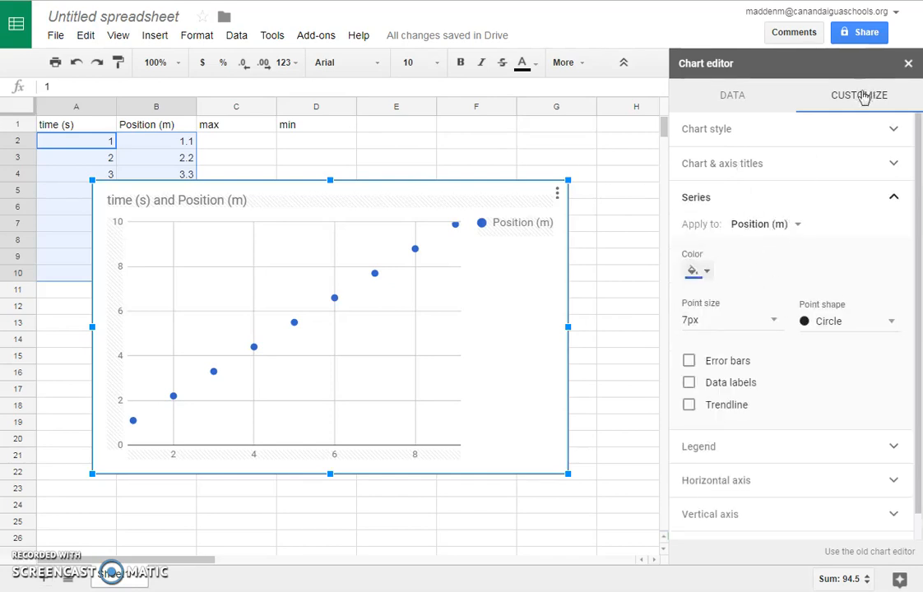
{"action": "left_click", "coordinate": [725, 406]}
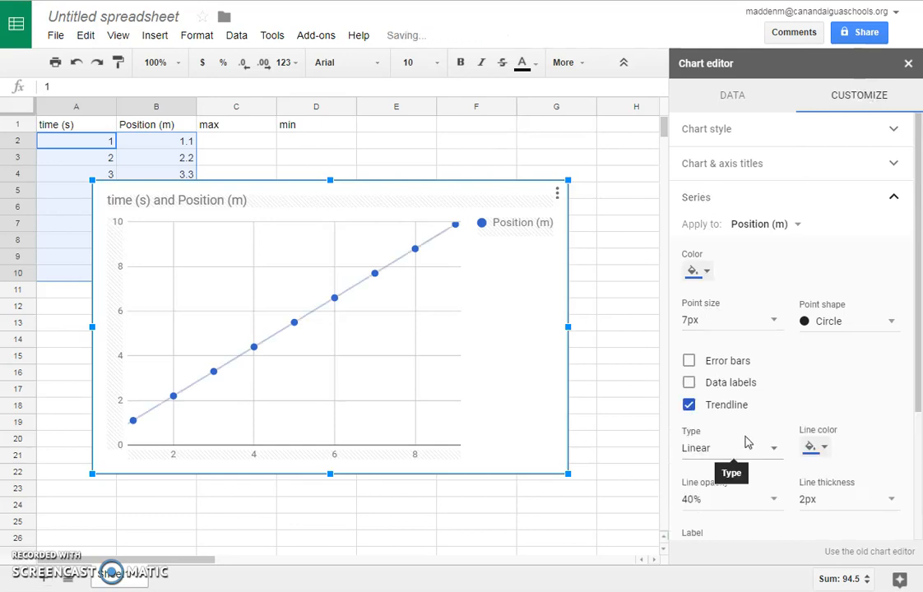
{"action": "scroll", "coordinate": [746, 440], "scroll_direction": "down", "scroll_amount": 1}
{"action": "scroll", "coordinate": [758, 474], "scroll_direction": "down", "scroll_amount": 1}
{"action": "left_click", "coordinate": [754, 405]}
{"action": "left_click", "coordinate": [750, 436]}
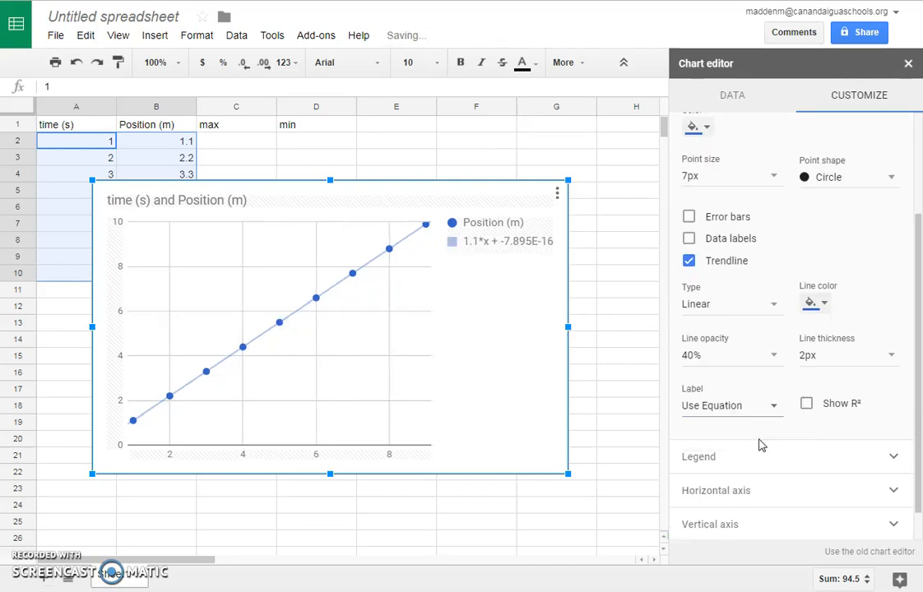
Close the chart editor and move the chart off the time and position columns so the data is uncovered.
{"action": "left_click", "coordinate": [909, 63]}
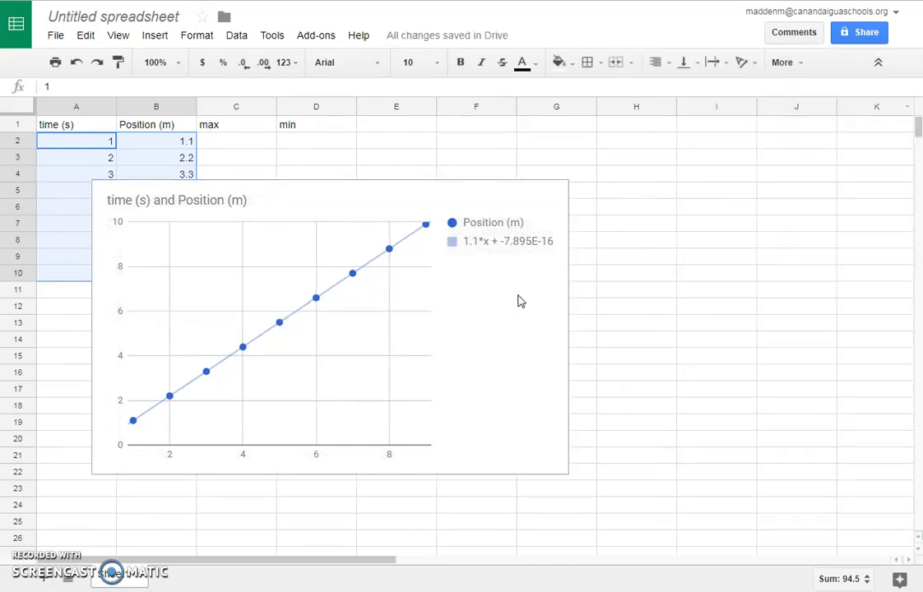
{"action": "left_click", "coordinate": [546, 302]}
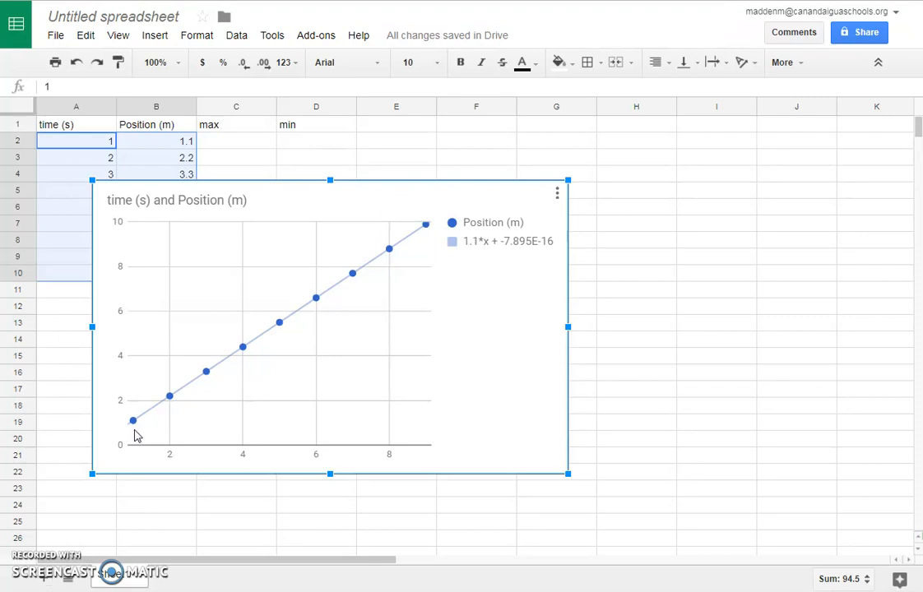
{"action": "left_click_drag", "start_coordinate": [267, 195], "coordinate": [487, 166]}
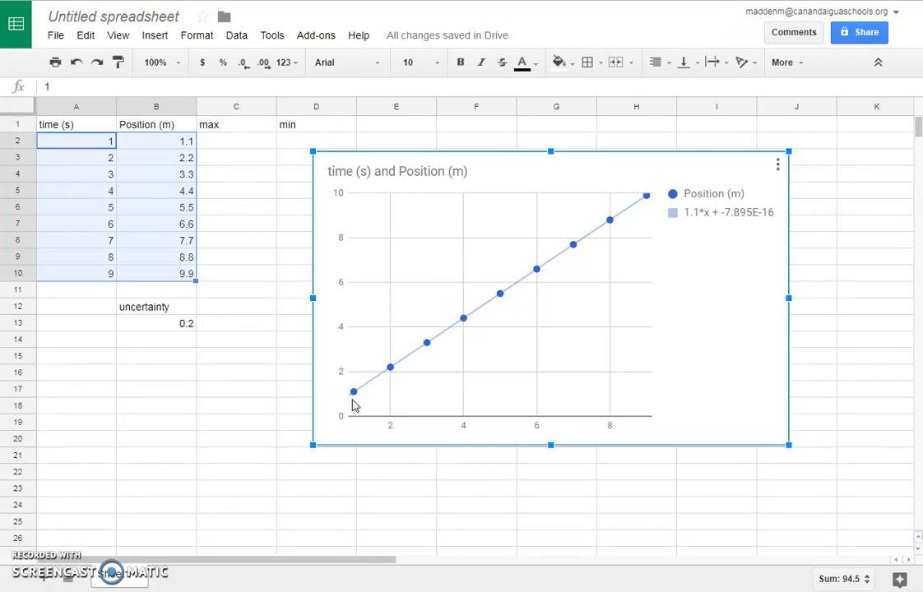
Enter the formula =B2-B13 in C2 as the first point of the max column.
{"action": "mouse_move", "coordinate": [354, 403]}
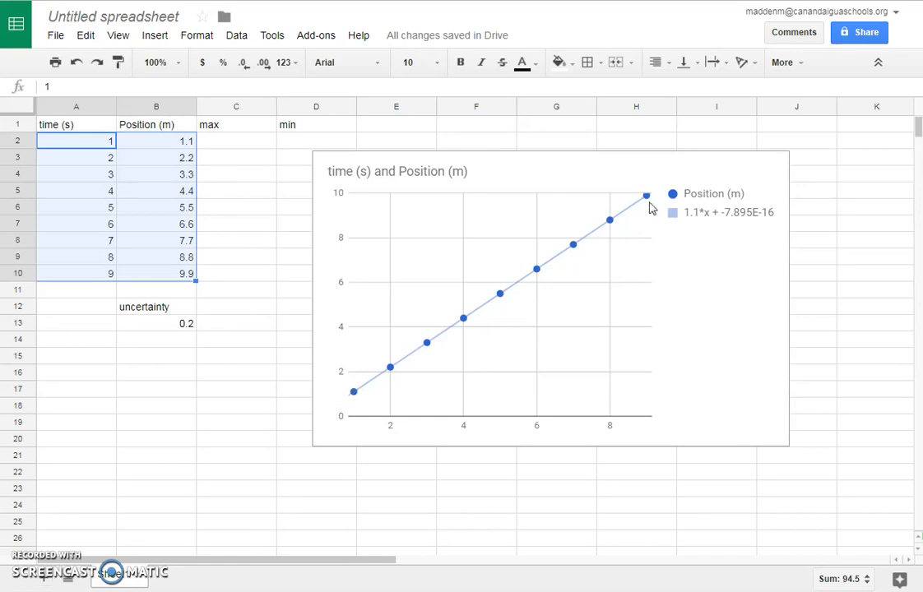
{"action": "left_click", "coordinate": [255, 143]}
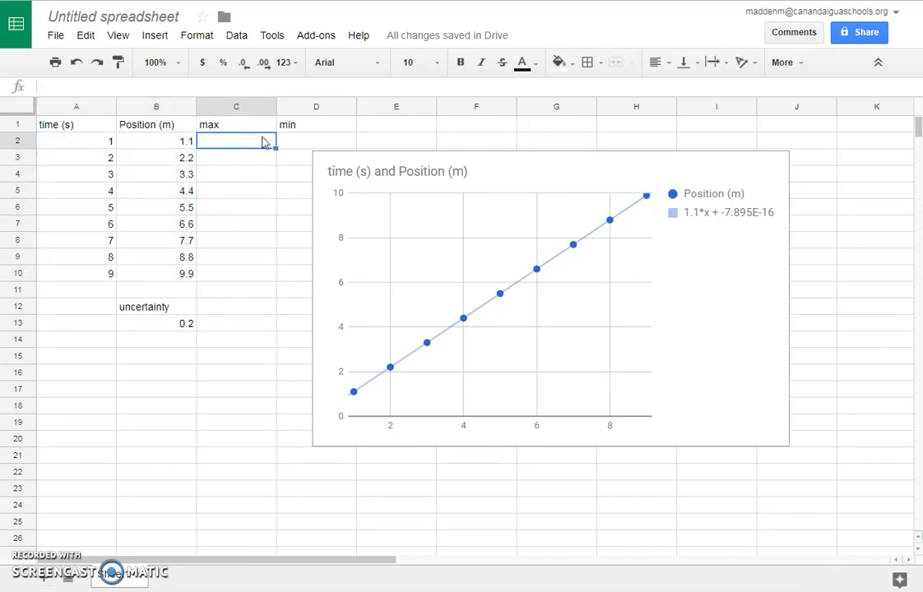
{"action": "type", "text": "="}
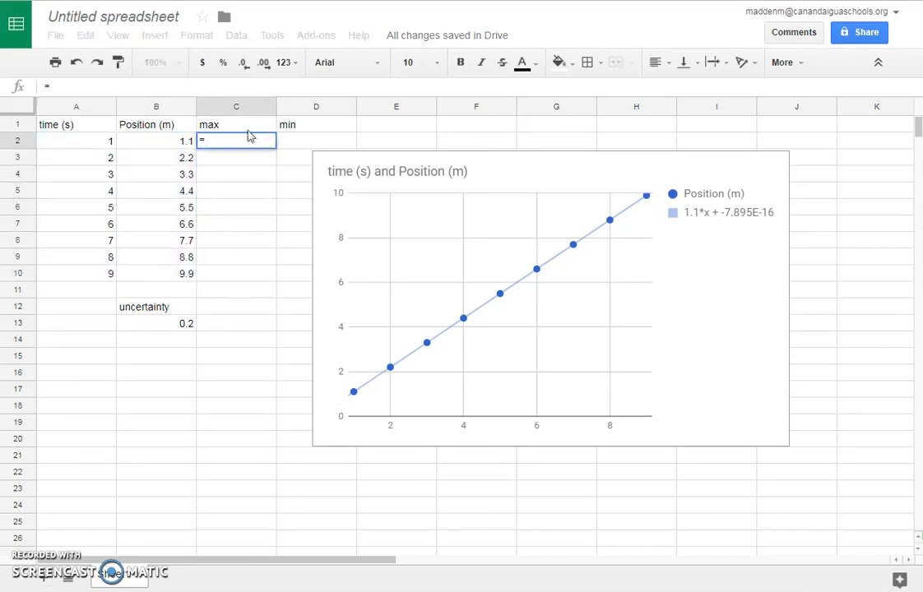
{"action": "left_click", "coordinate": [173, 143]}
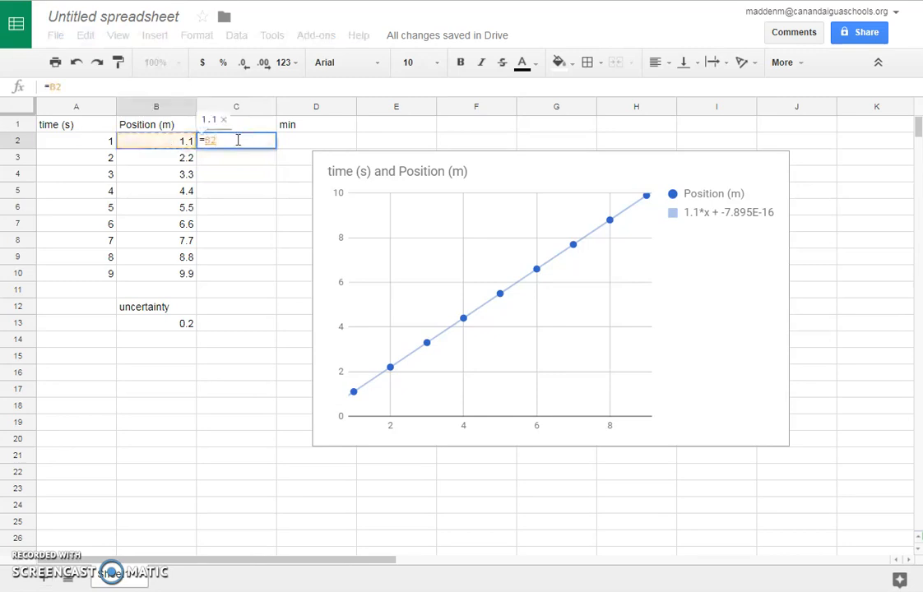
{"action": "type", "text": "-"}
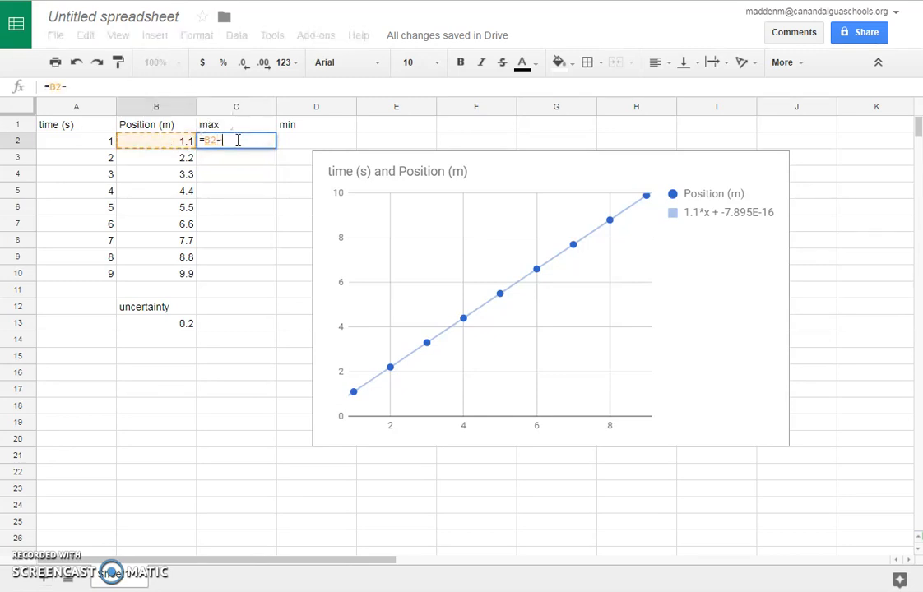
{"action": "left_click", "coordinate": [168, 324]}
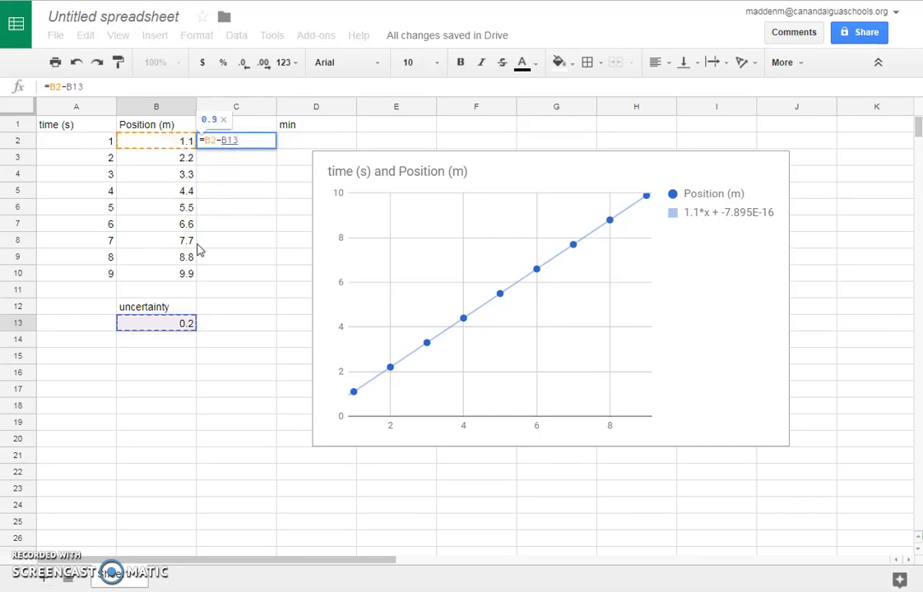
{"action": "key", "text": "Return"}
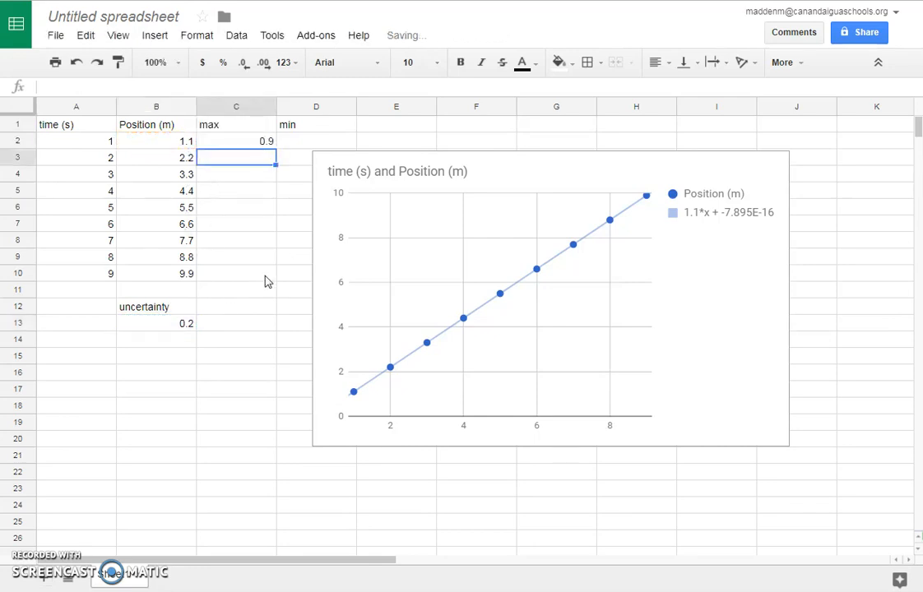
Enter the formula =B10+B13 in C10 as the last point of the max column.
{"action": "left_click", "coordinate": [227, 276]}
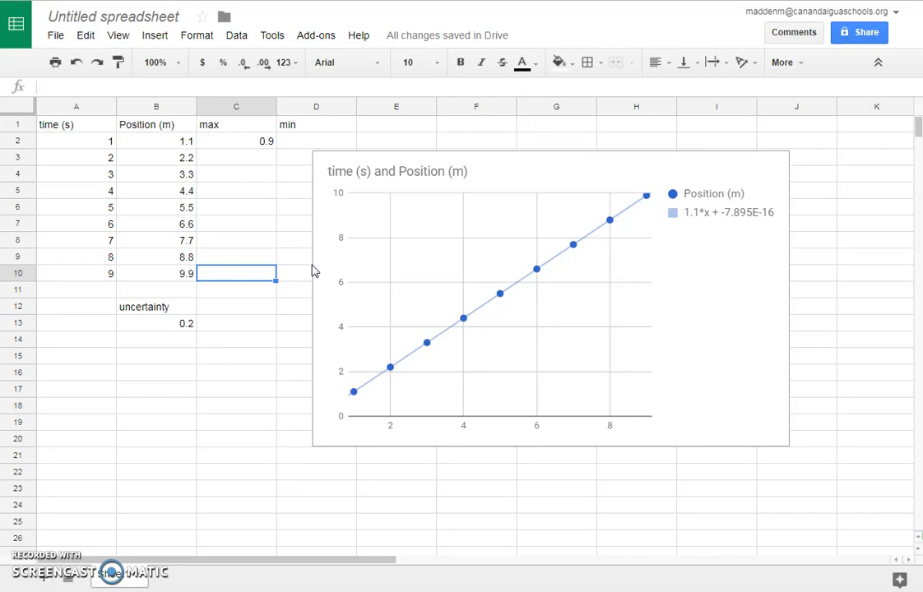
{"action": "type", "text": "="}
{"action": "left_click", "coordinate": [184, 276]}
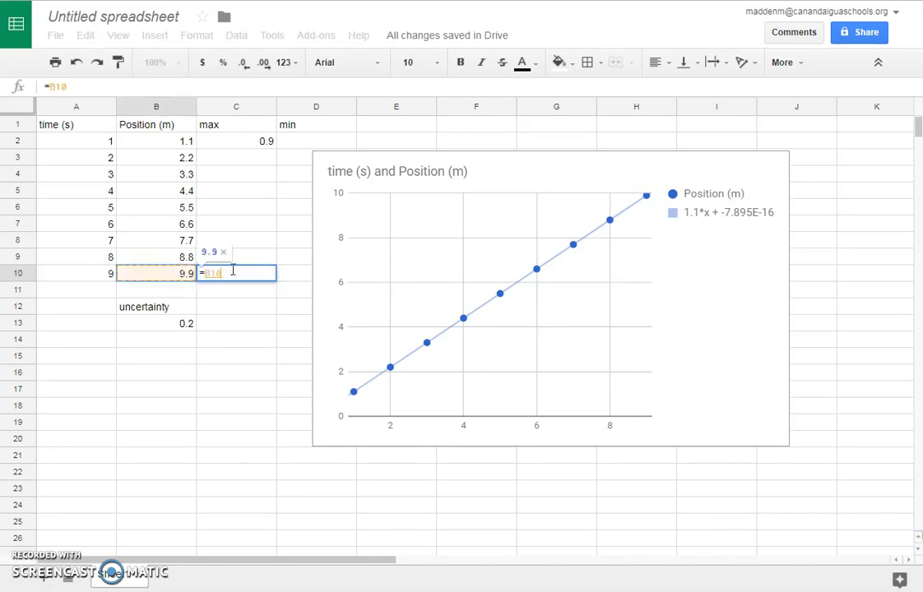
{"action": "type", "text": "+"}
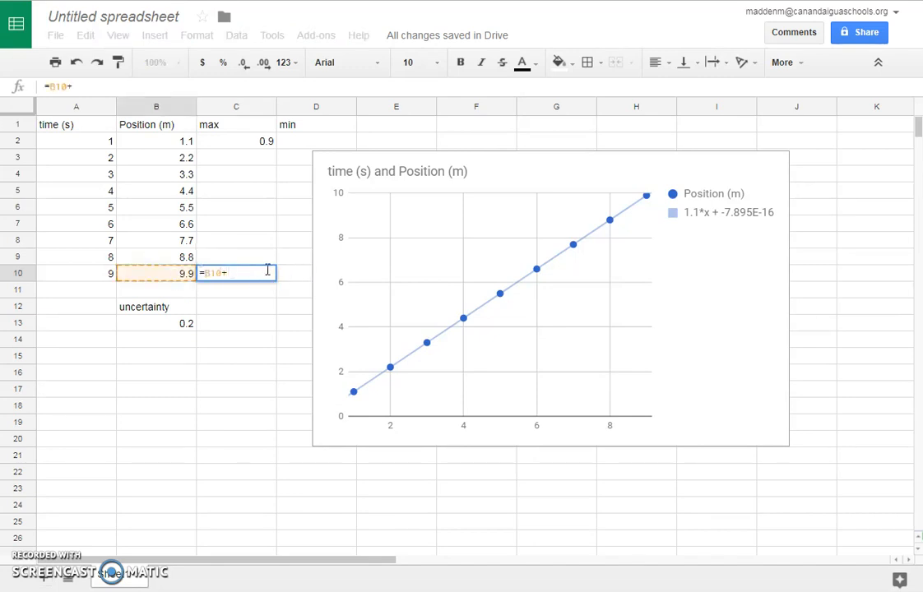
{"action": "left_click", "coordinate": [179, 325]}
{"action": "key", "text": "Return"}
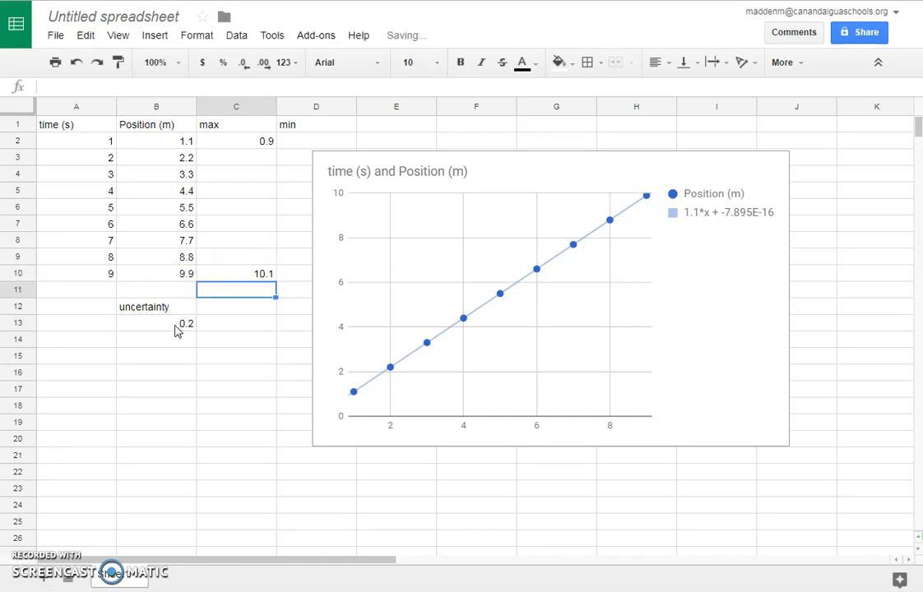
Enter the formula =B2+B13 in D2 as the first point of the min column.
{"action": "left_click", "coordinate": [301, 144]}
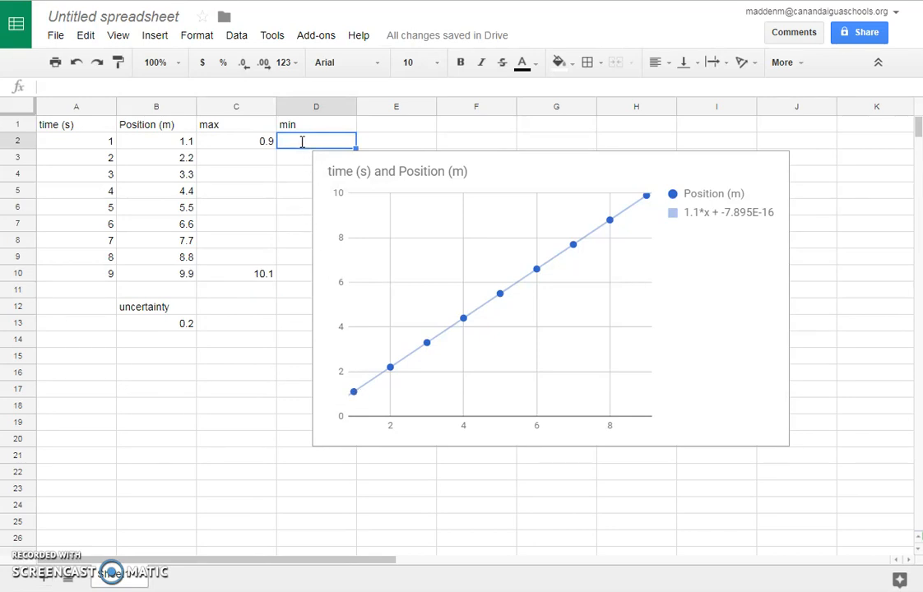
{"action": "type", "text": "="}
{"action": "left_click", "coordinate": [155, 136]}
{"action": "type", "text": "+"}
{"action": "left_click", "coordinate": [182, 328]}
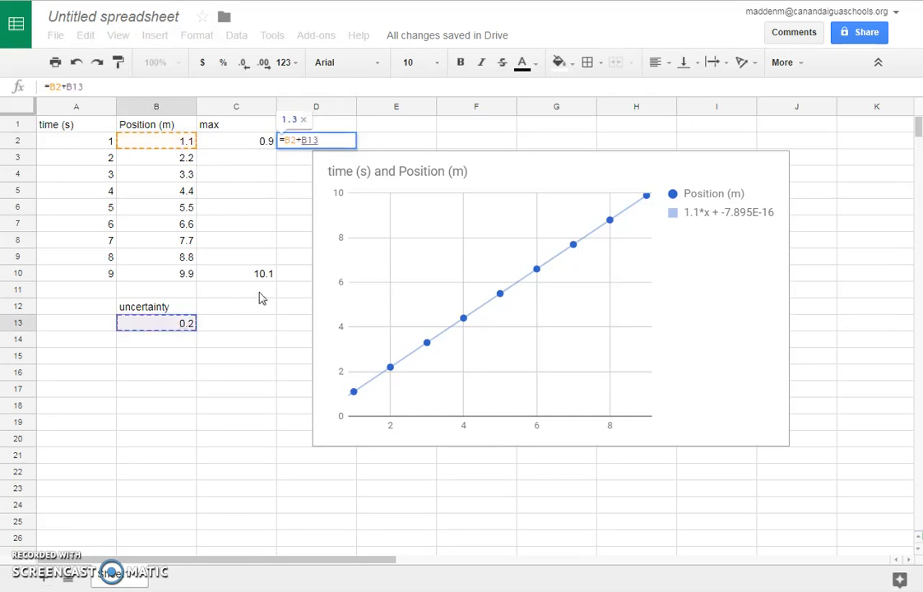
{"action": "key", "text": "Return"}
Move the chart clear of column D and enter the formula =B10-B13 in D10 as the last min point.
{"action": "left_click_drag", "start_coordinate": [695, 173], "coordinate": [774, 165]}
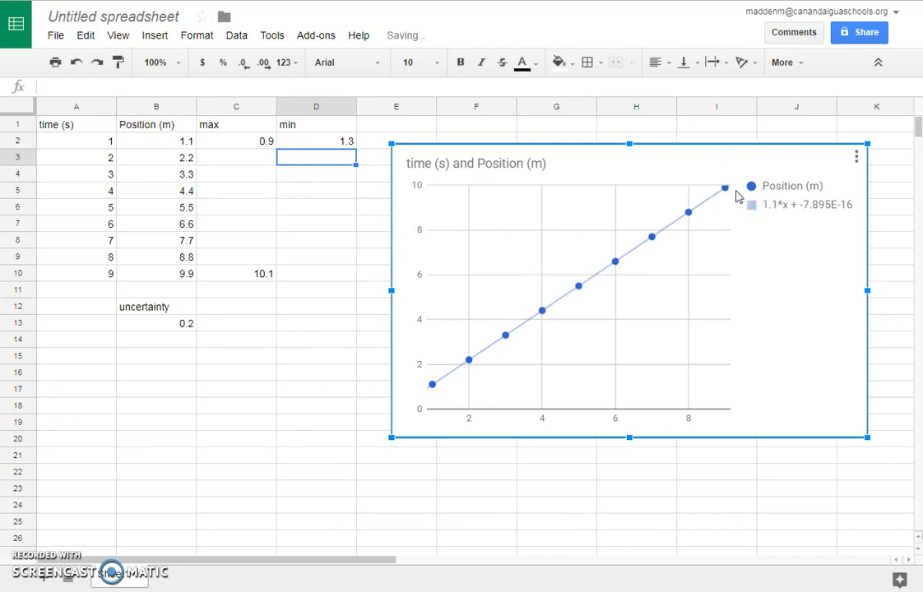
{"action": "mouse_move", "coordinate": [726, 194]}
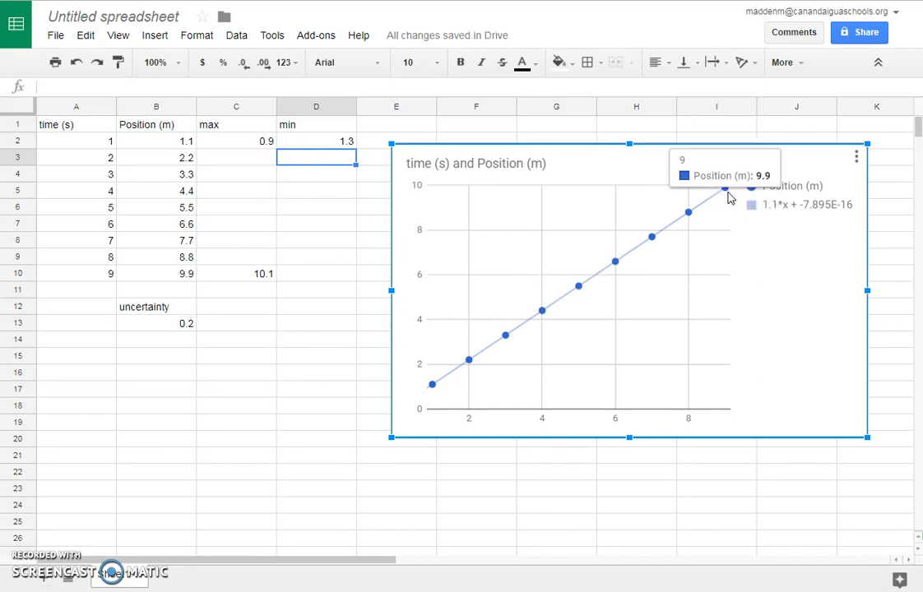
{"action": "left_click", "coordinate": [313, 277]}
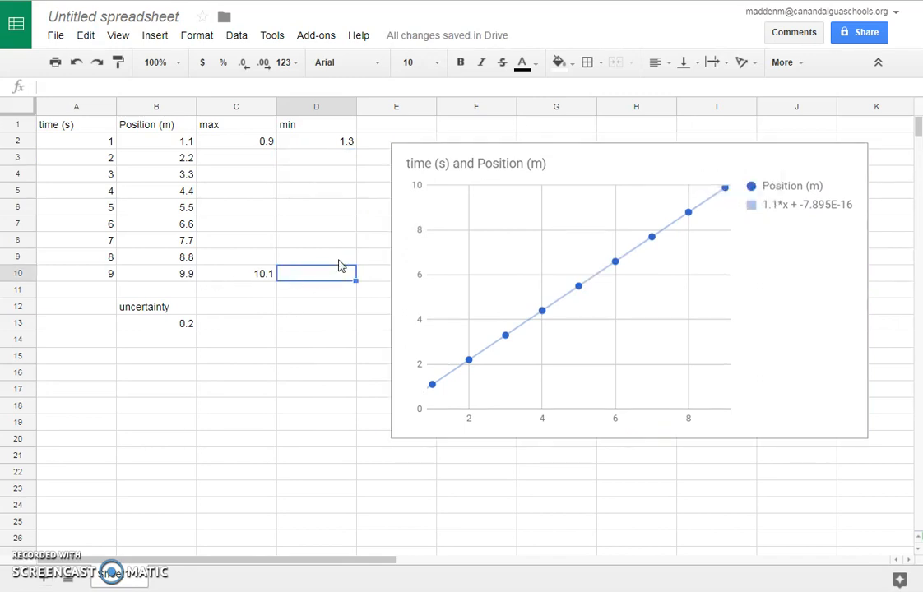
{"action": "type", "text": "="}
{"action": "left_click", "coordinate": [167, 278]}
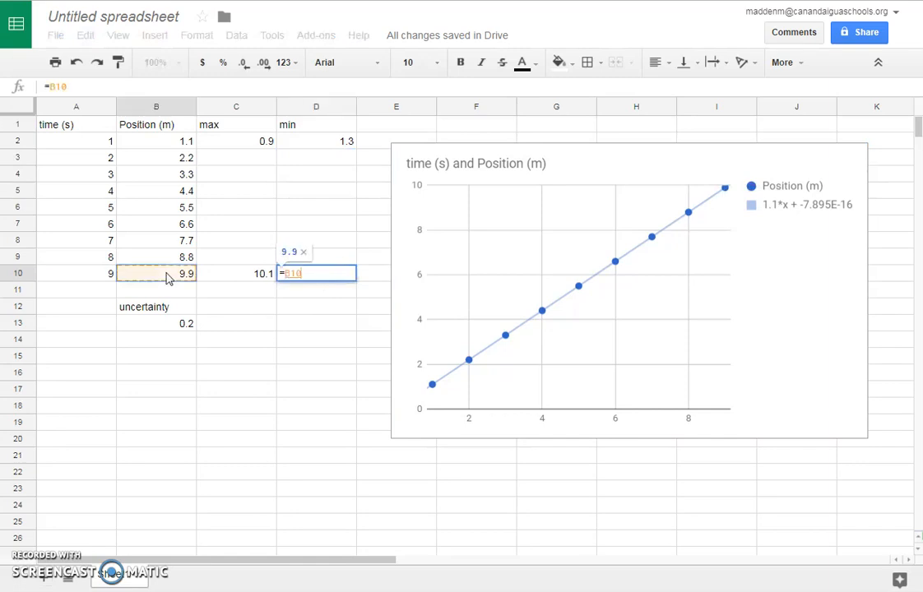
{"action": "type", "text": "_"}
{"action": "key", "text": "BackSpace"}
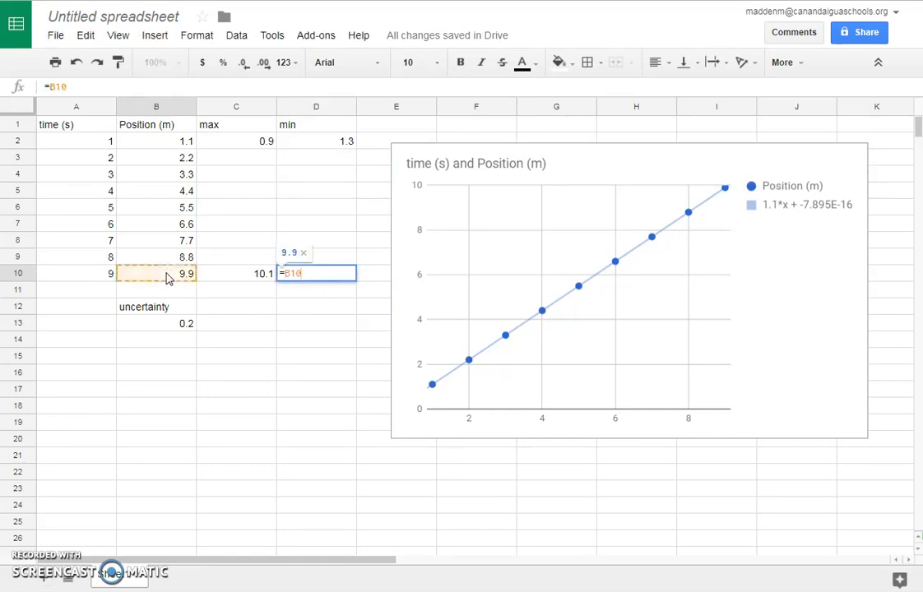
{"action": "type", "text": "-"}
{"action": "left_click", "coordinate": [157, 331]}
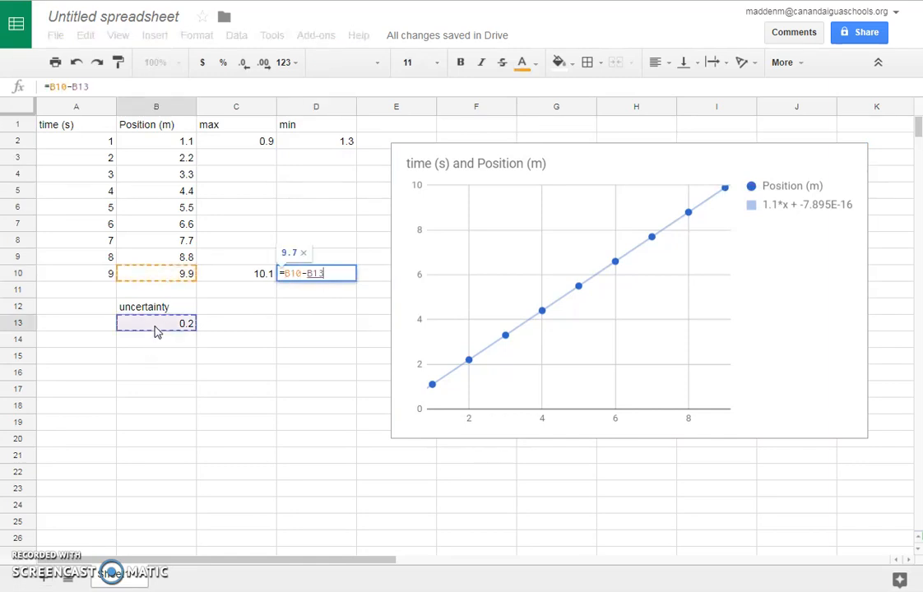
{"action": "key", "text": "Return"}
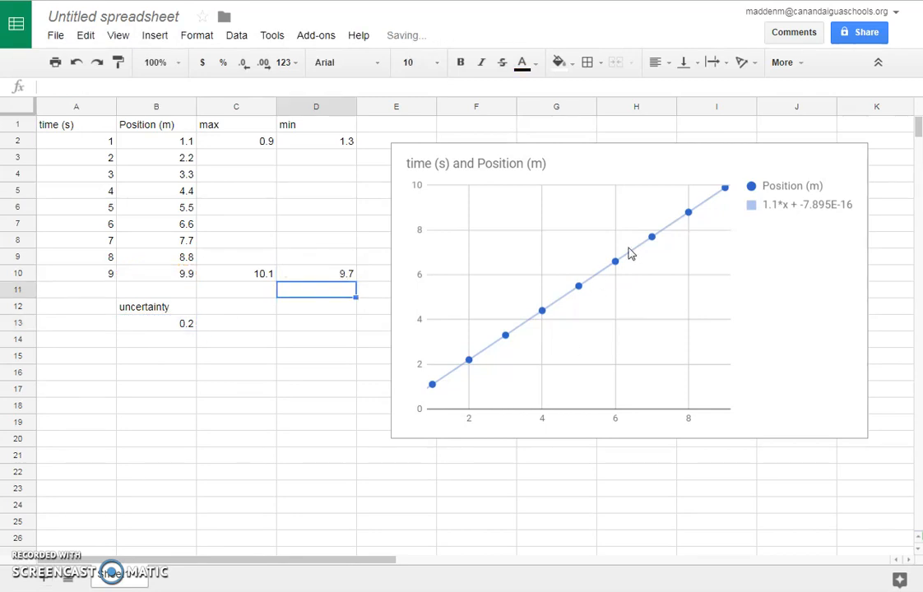
Delete the time and position scatter chart from the sheet.
{"action": "left_click", "coordinate": [659, 194]}
{"action": "key", "text": "Delete"}
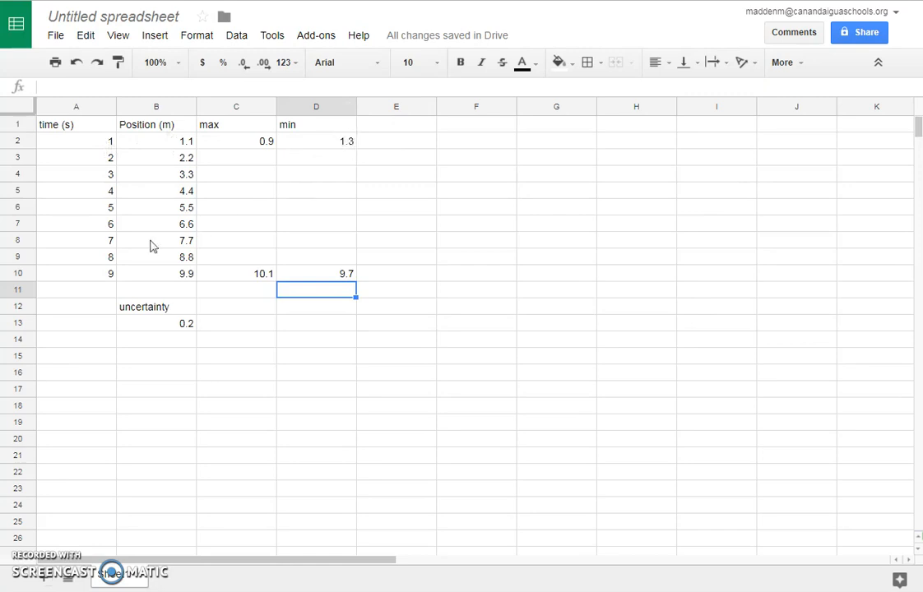
Insert a scatter chart from the time, position, max and min data in A2:D10.
{"action": "left_click_drag", "start_coordinate": [91, 135], "coordinate": [315, 278]}
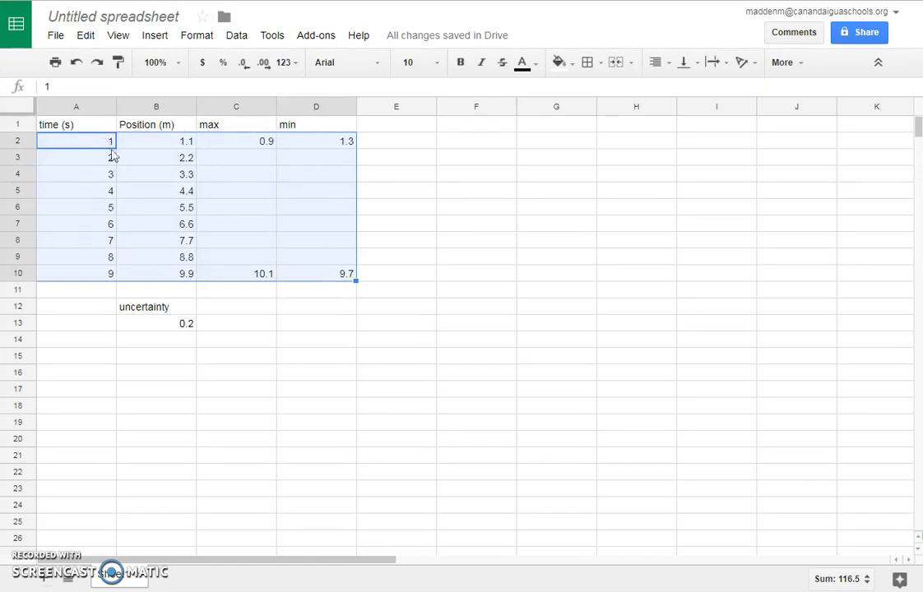
{"action": "left_click", "coordinate": [164, 43]}
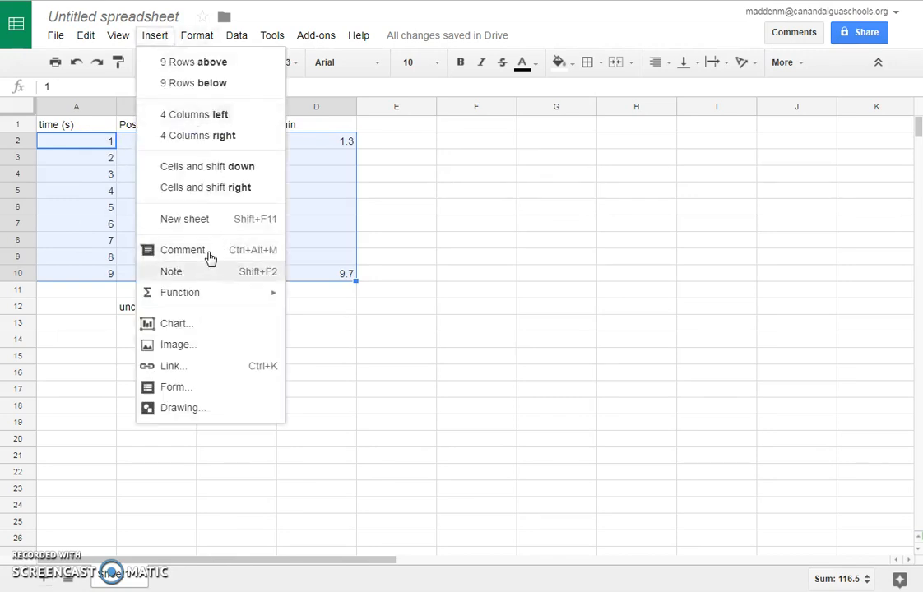
{"action": "left_click", "coordinate": [202, 329]}
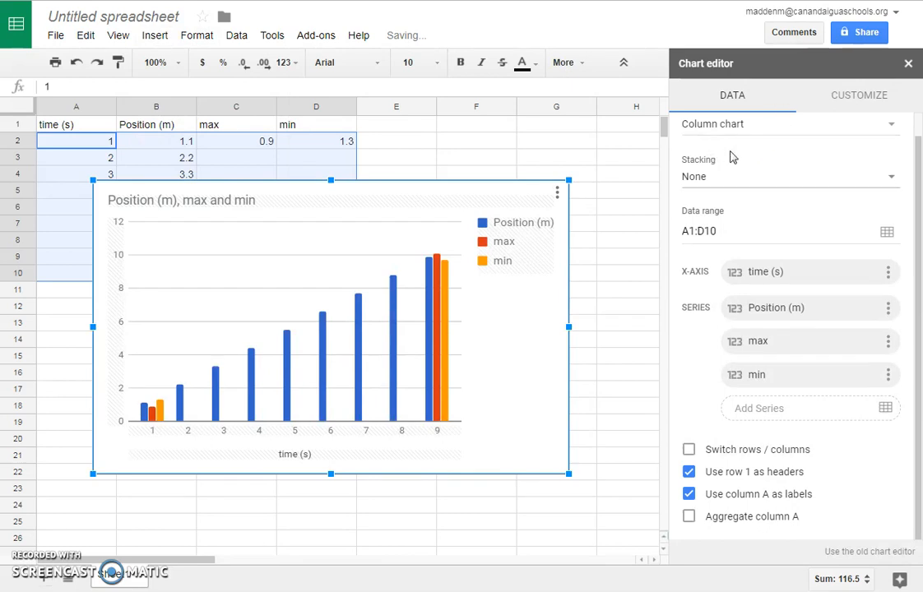
{"action": "left_click", "coordinate": [735, 125]}
{"action": "scroll", "coordinate": [735, 397], "scroll_direction": "down", "scroll_amount": 4}
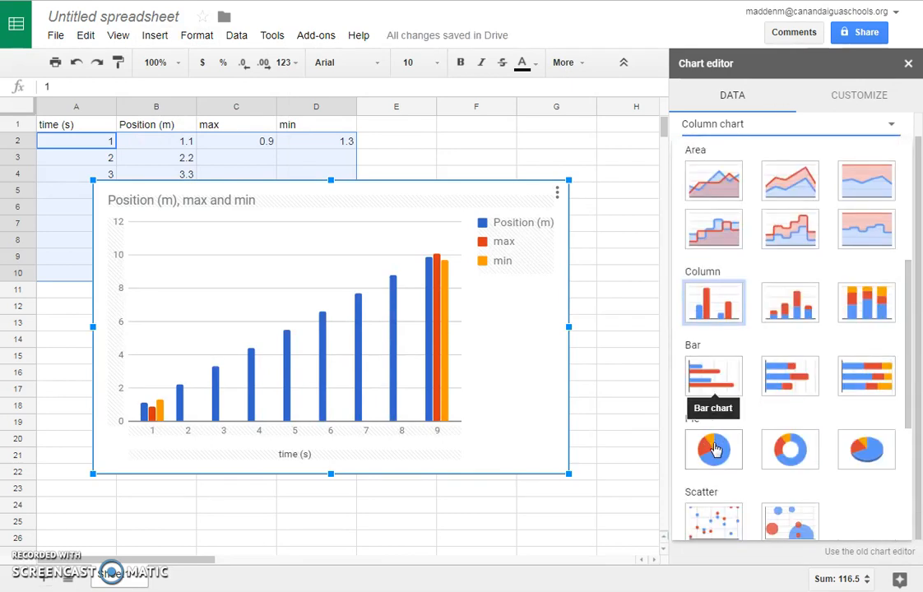
{"action": "left_click", "coordinate": [714, 512]}
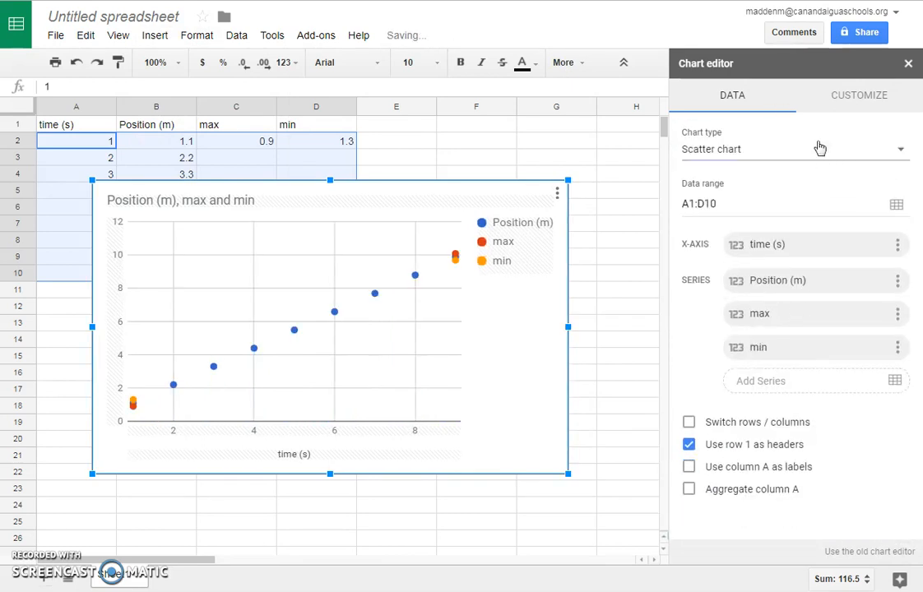
Add linear trendlines to all series of the scatter chart, labelled with their equations, and close the chart editor.
{"action": "left_click", "coordinate": [854, 97]}
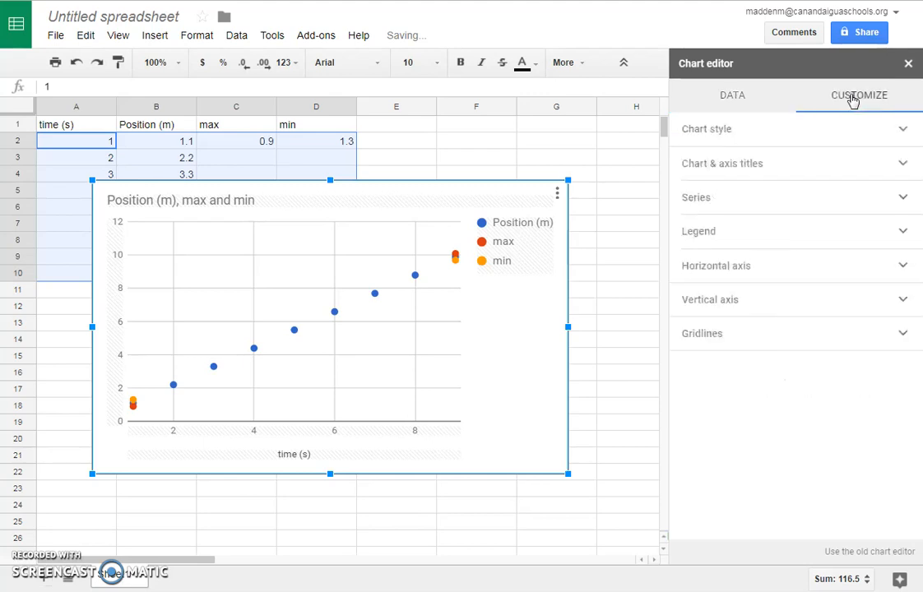
{"action": "left_click", "coordinate": [758, 204]}
{"action": "left_click", "coordinate": [729, 357]}
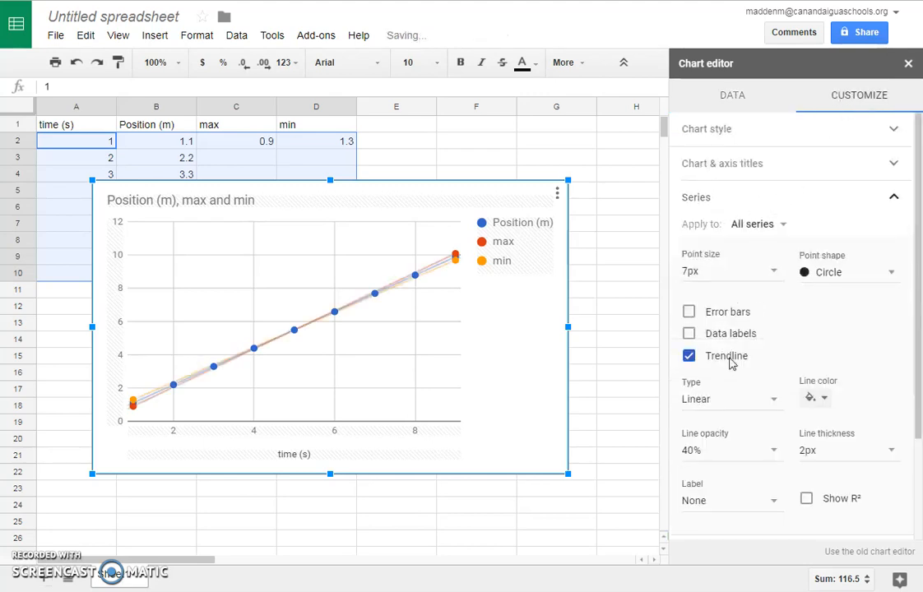
{"action": "scroll", "coordinate": [729, 333], "scroll_direction": "down", "scroll_amount": 1}
{"action": "left_click", "coordinate": [731, 428]}
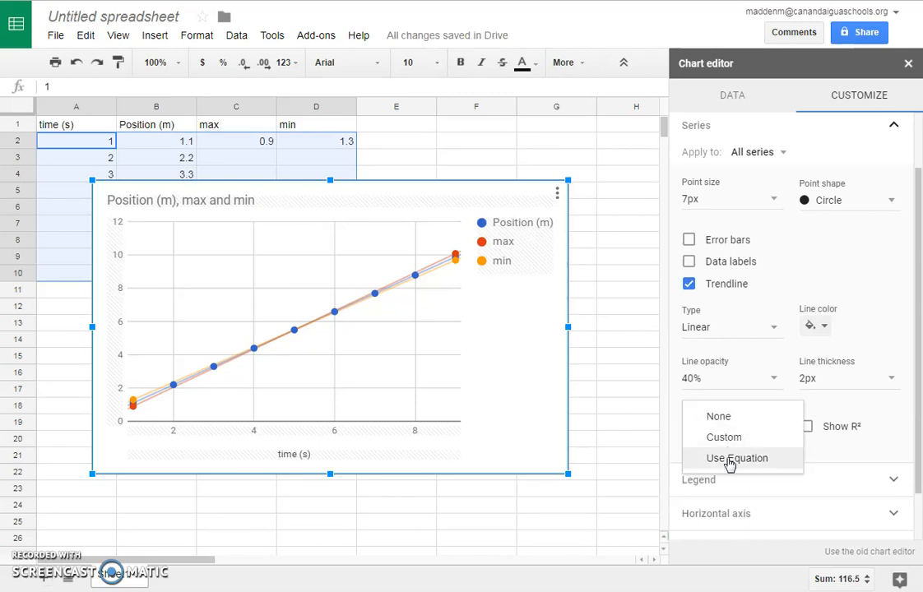
{"action": "left_click", "coordinate": [728, 458]}
{"action": "left_click", "coordinate": [908, 63]}
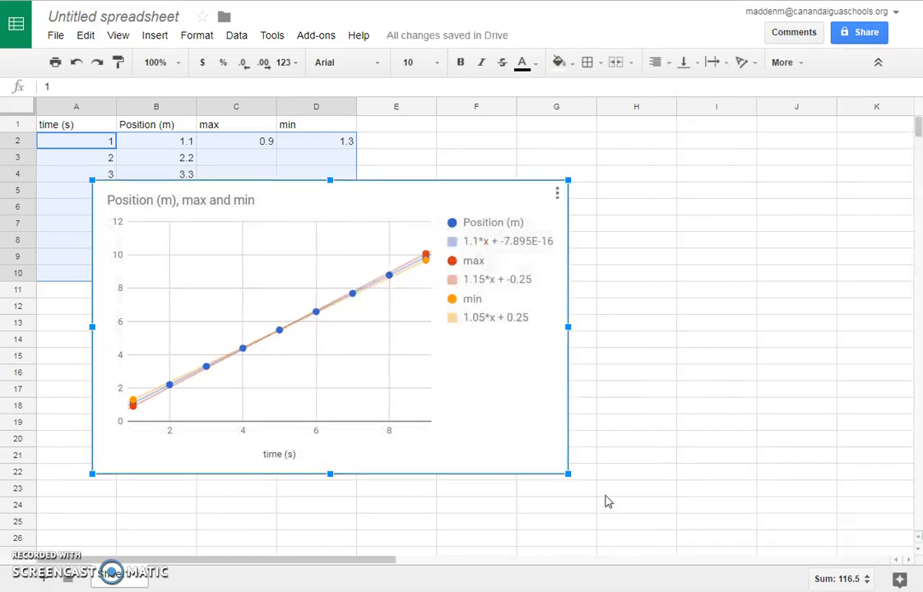
Enlarge the scatter chart and move it up to just below the header row, spanning about columns A to J.
{"action": "left_click_drag", "start_coordinate": [568, 472], "coordinate": [738, 550]}
{"action": "left_click_drag", "start_coordinate": [592, 196], "coordinate": [564, 136]}
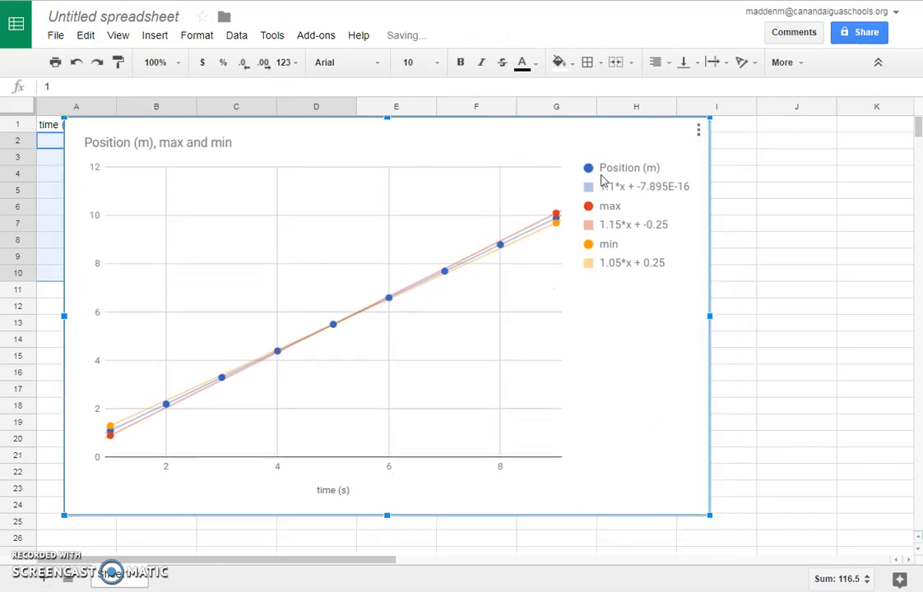
{"action": "left_click_drag", "start_coordinate": [709, 511], "coordinate": [796, 556]}
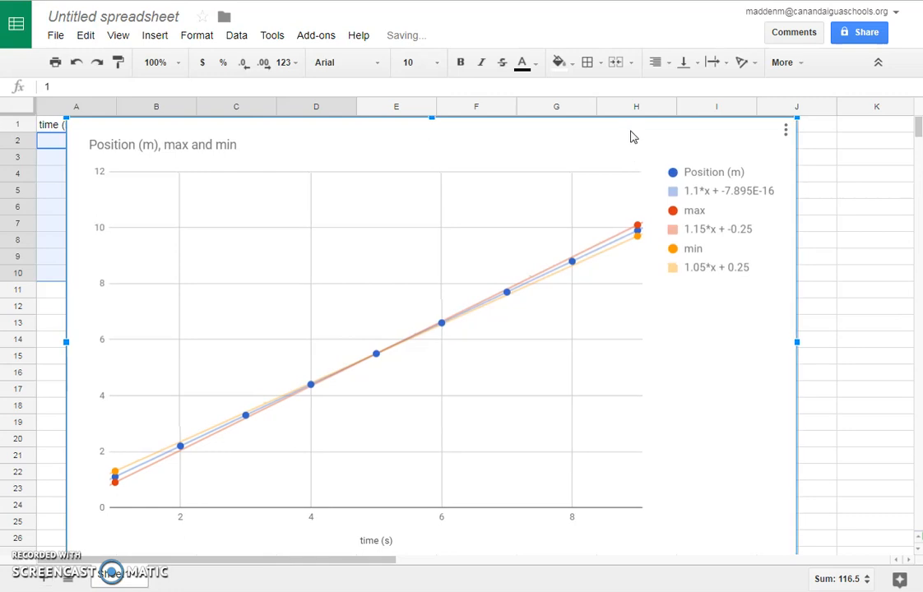